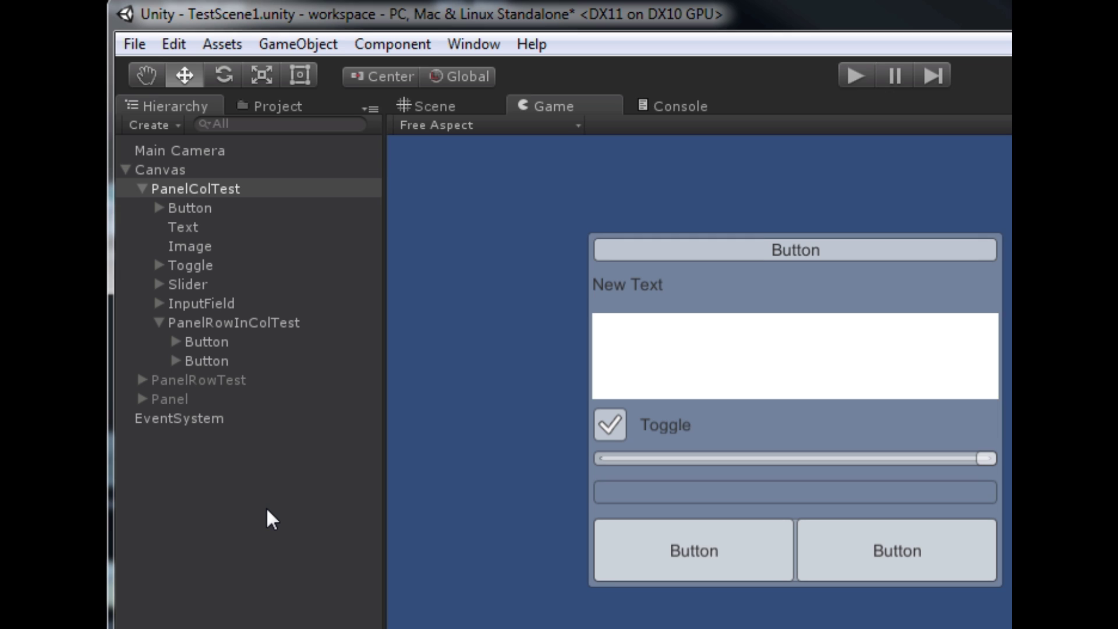
Move Image above Text under PanelColTest and reapply the column layout with Do Layout.
left_click(239, 326)
left_click(185, 192)
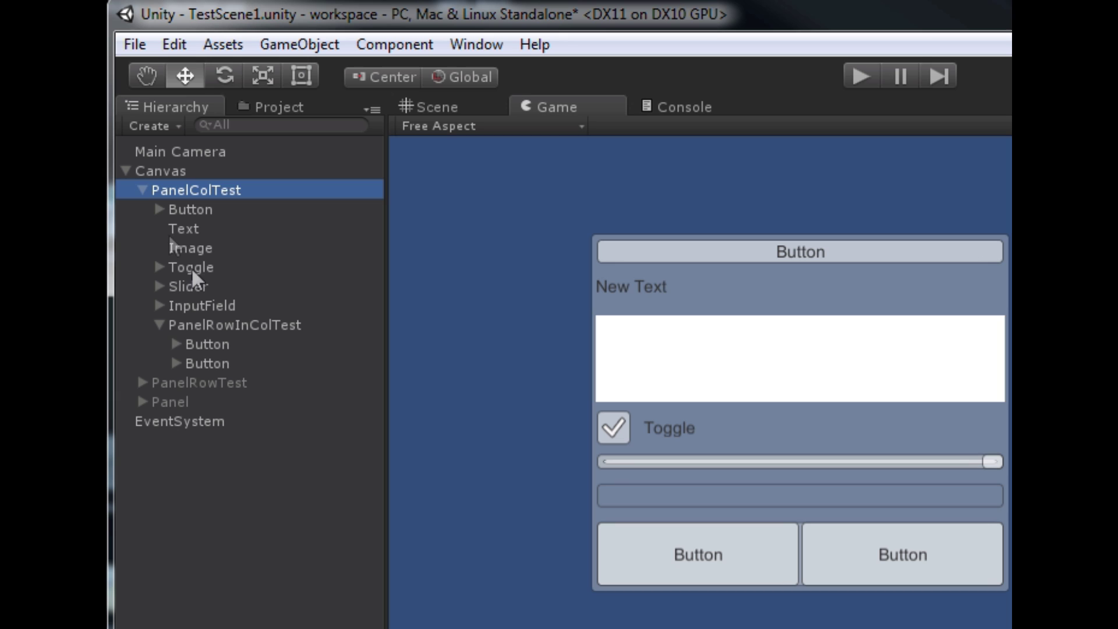
left_click_drag(194, 249, 214, 231)
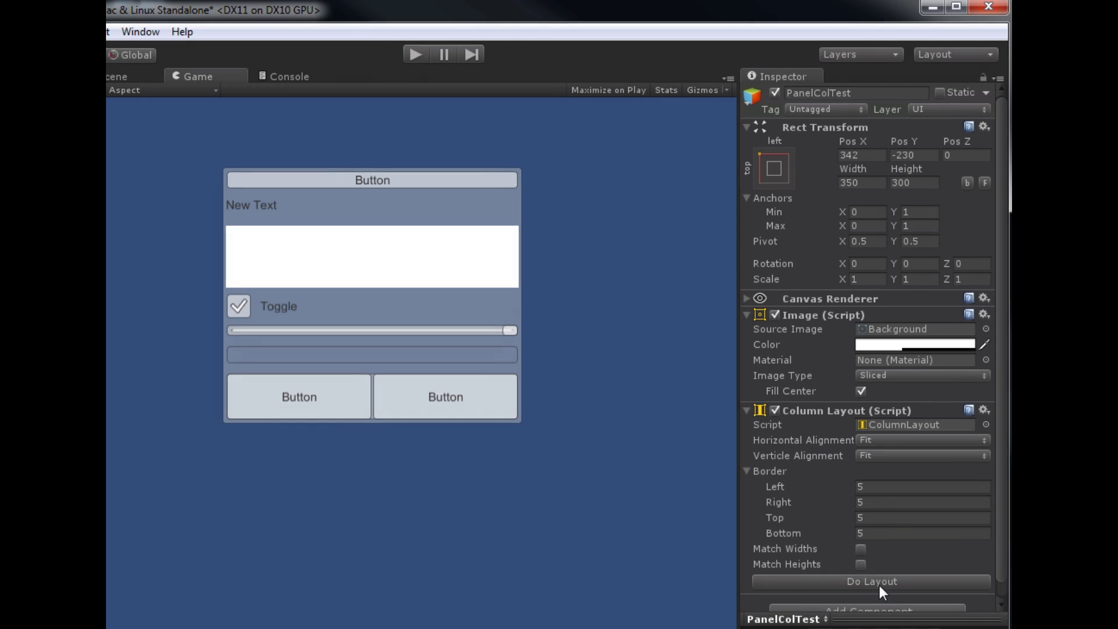
left_click(873, 581)
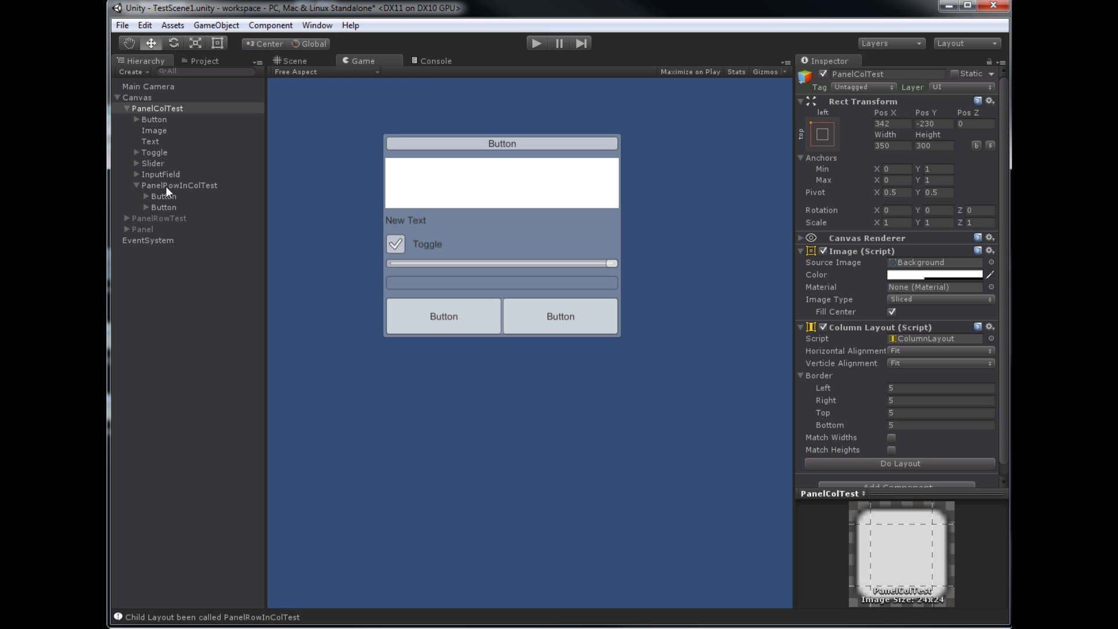
Inspect PanelRowInColTest's row layout, then return to PanelColTest's settings.
left_click(151, 108)
left_click(170, 184)
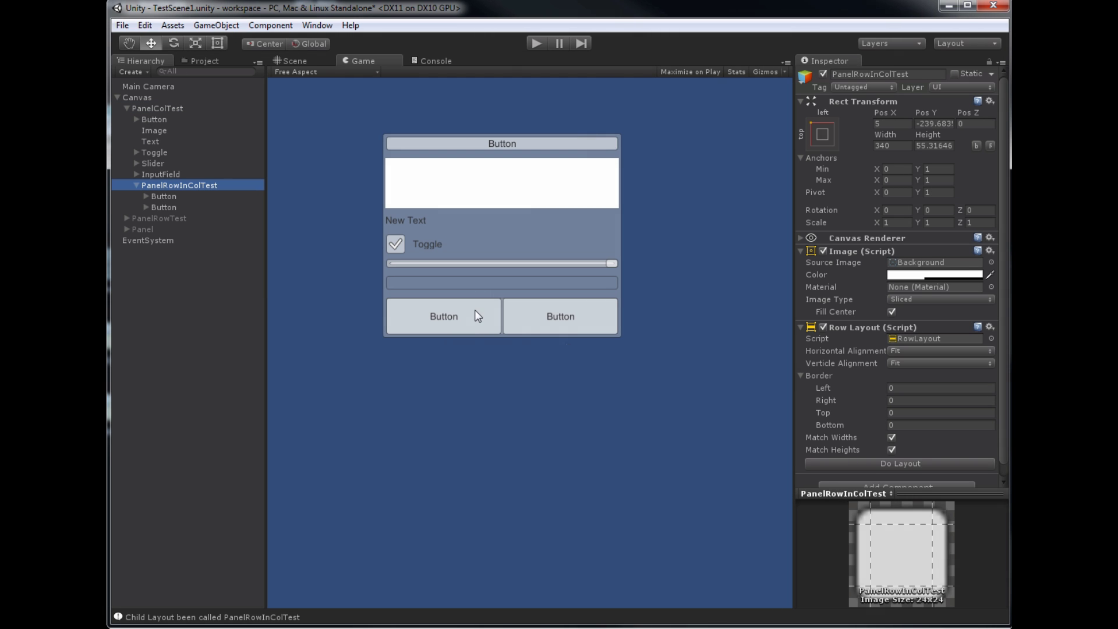
left_click(163, 108)
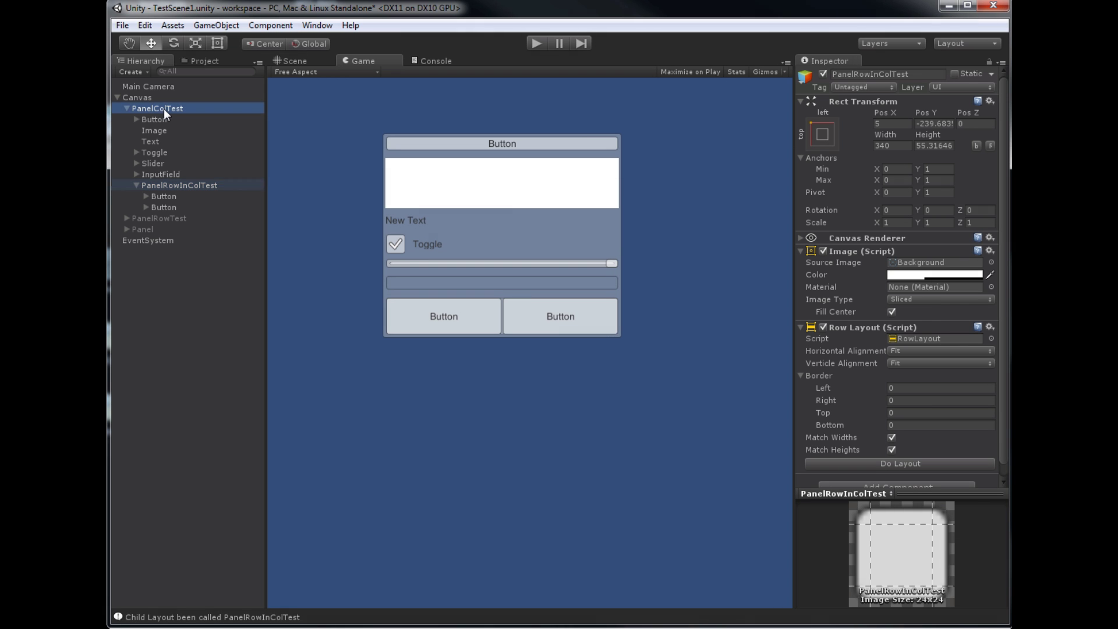
left_click(1004, 209)
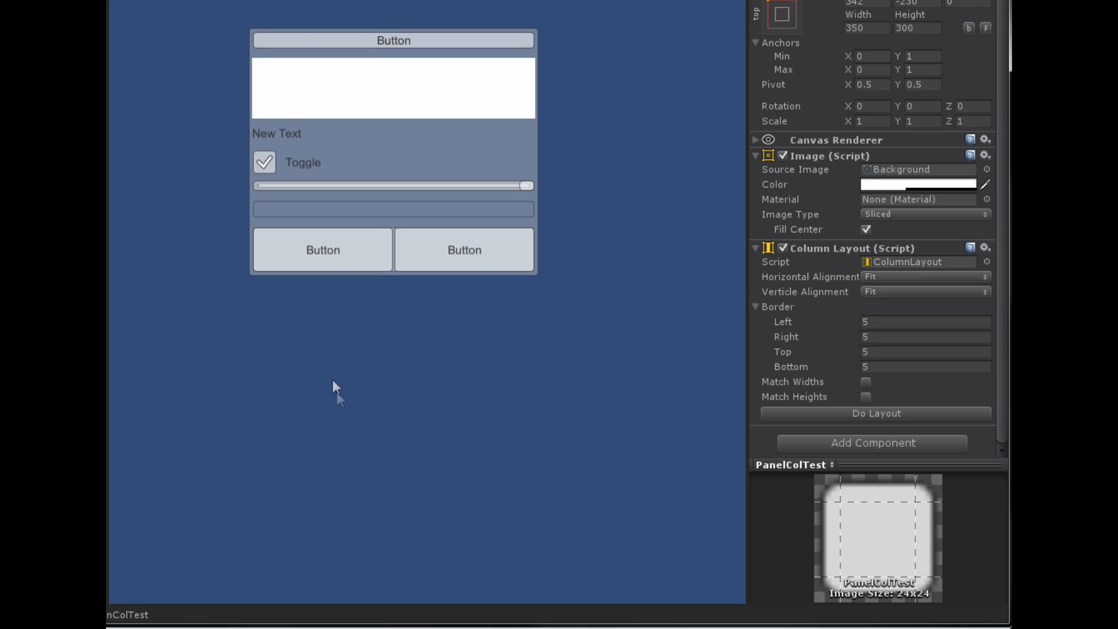
Add the Pannel Manager script component to PanelColTest via Add Component.
left_click(817, 413)
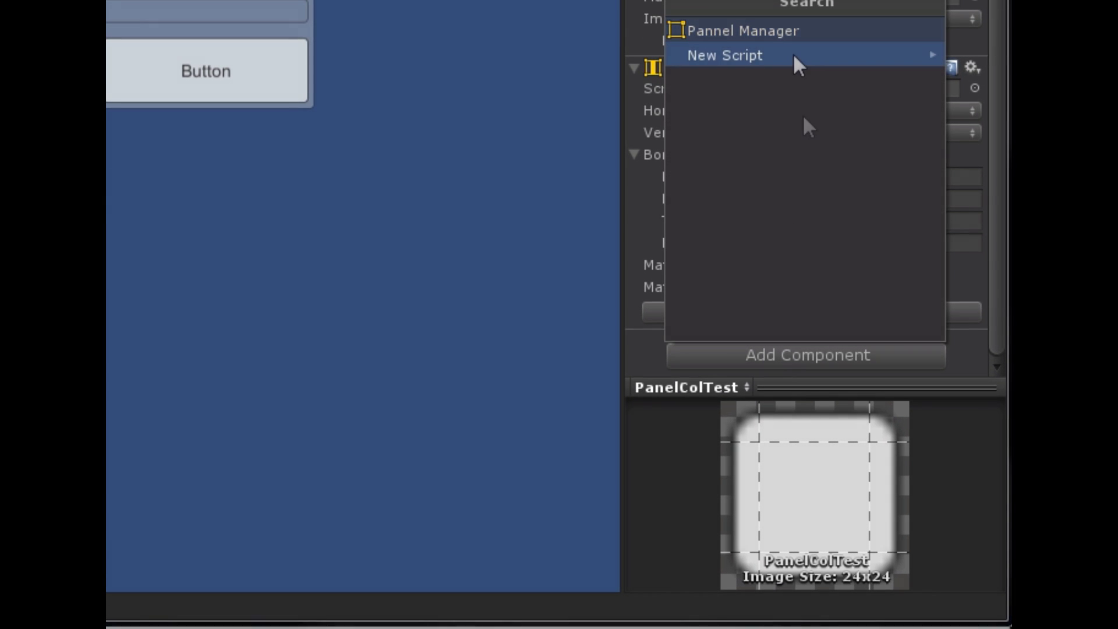
left_click(765, 33)
scroll(739, 282, "down", 5)
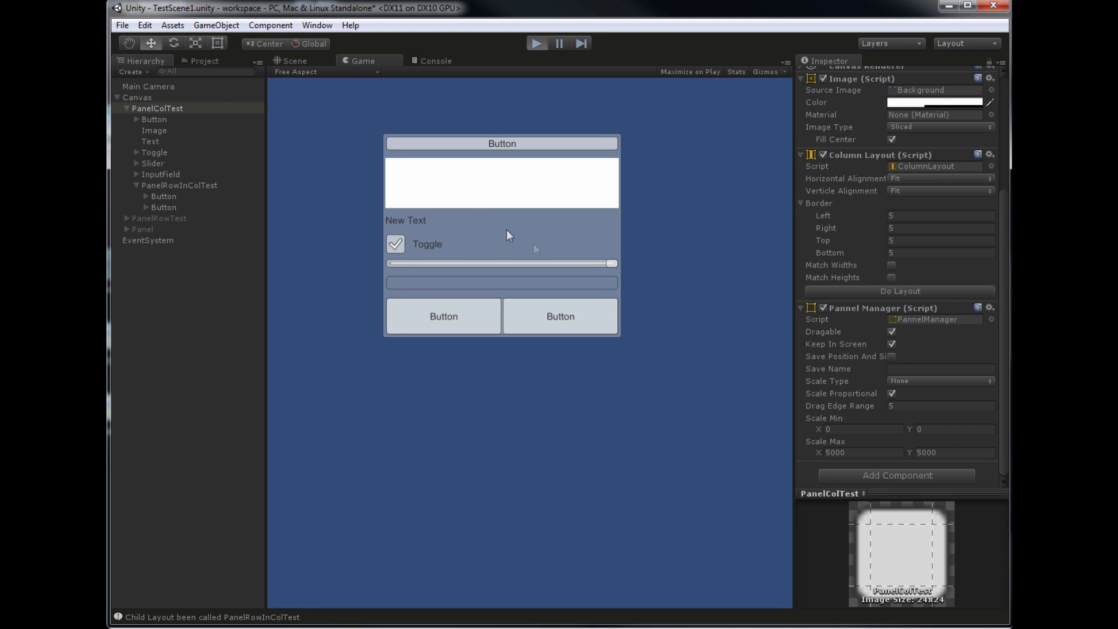
left_click_drag(506, 230, 574, 149)
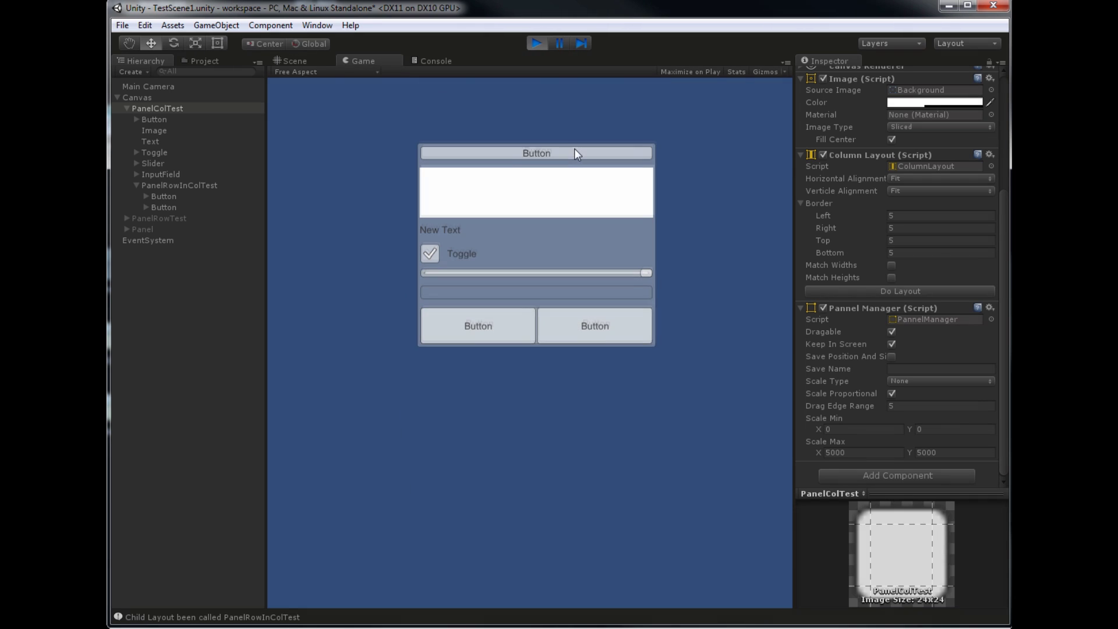
left_click(890, 343)
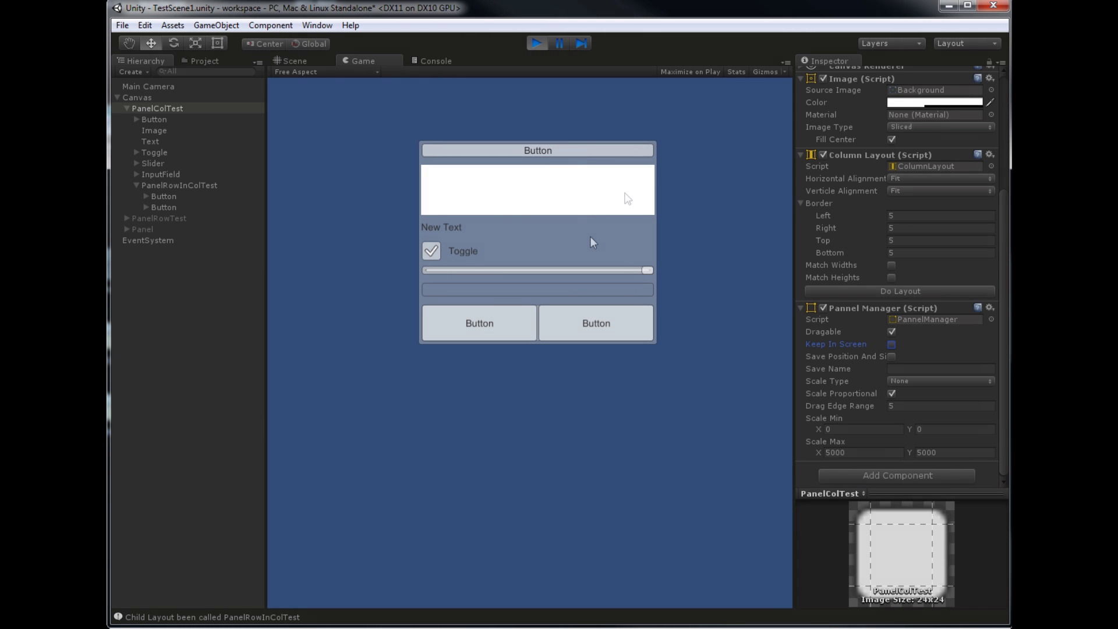
left_click_drag(589, 235, 547, 250)
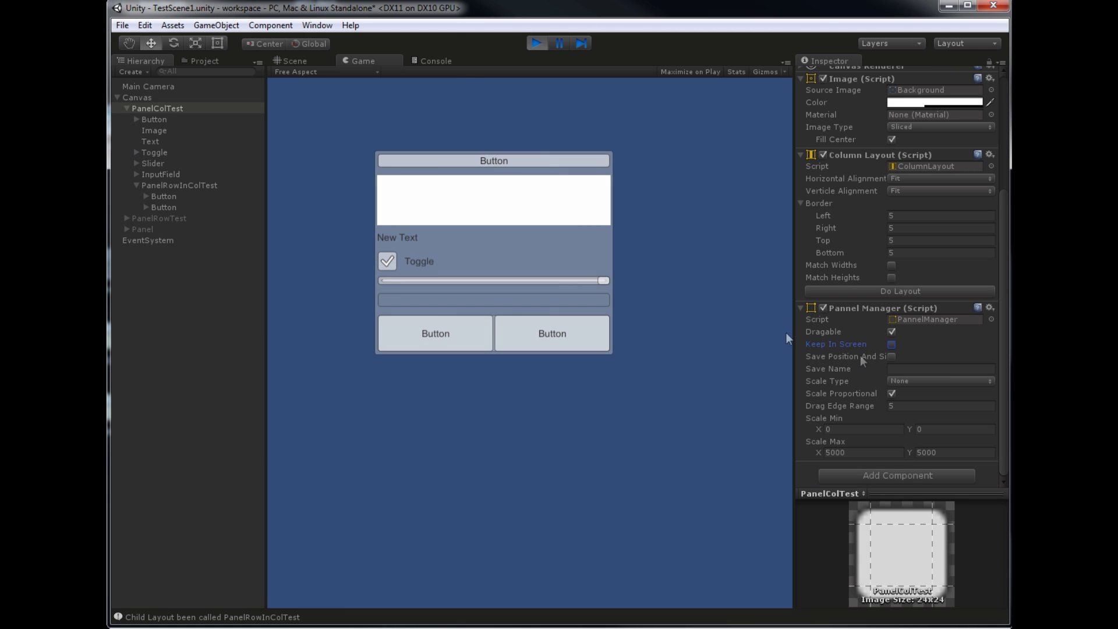
left_click(892, 344)
left_click(537, 43)
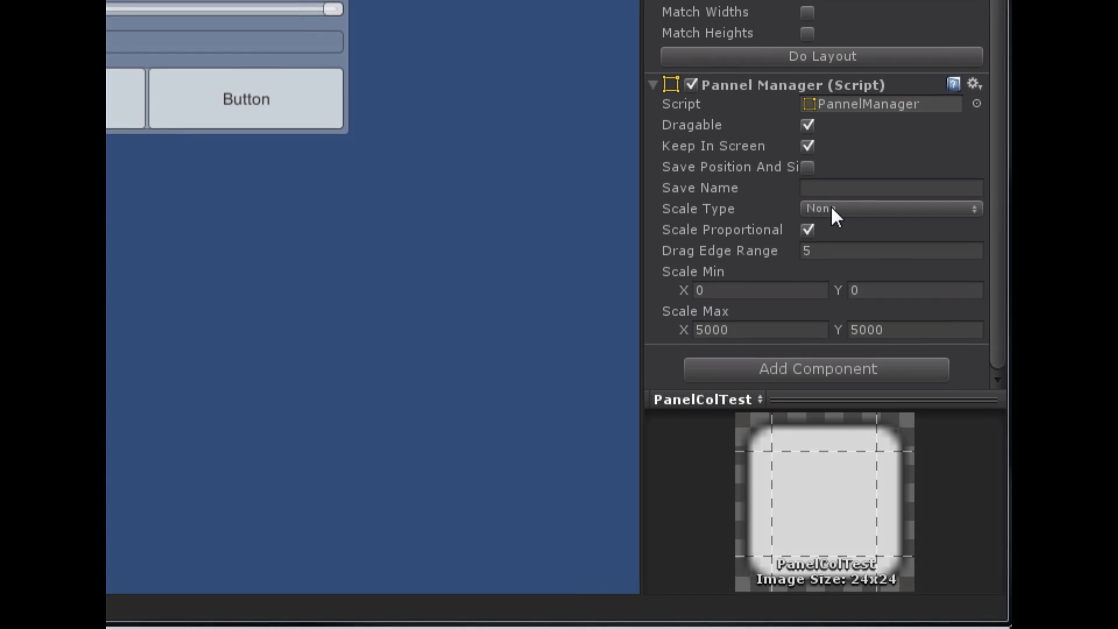
Pick Zoom from the Pannel Manager's Scale Type dropdown on PanelColTest.
left_click(832, 208)
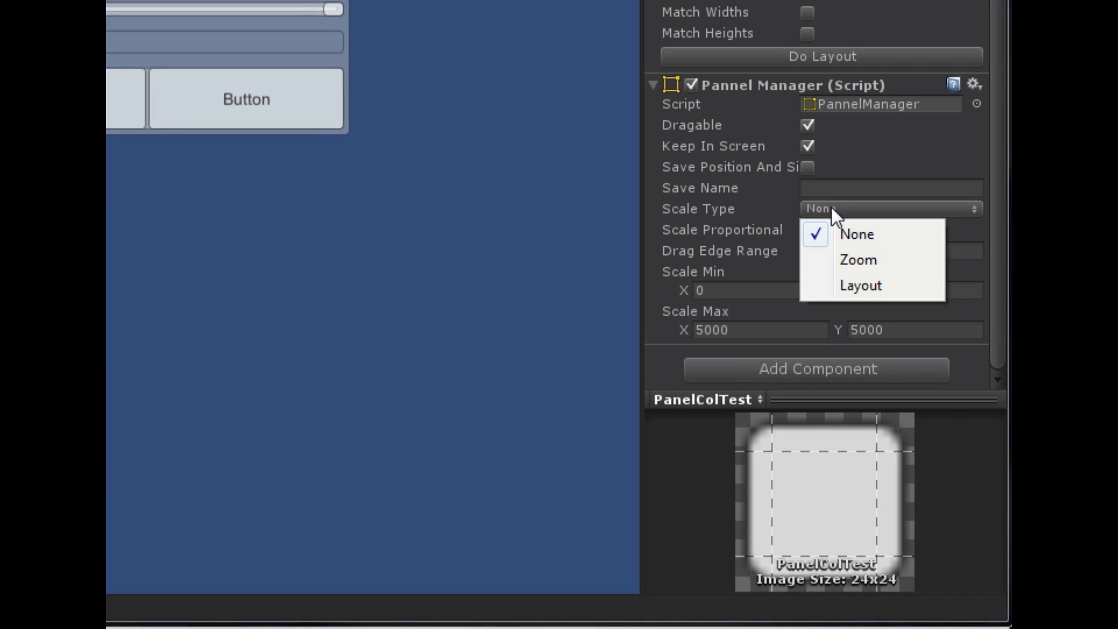
left_click(865, 262)
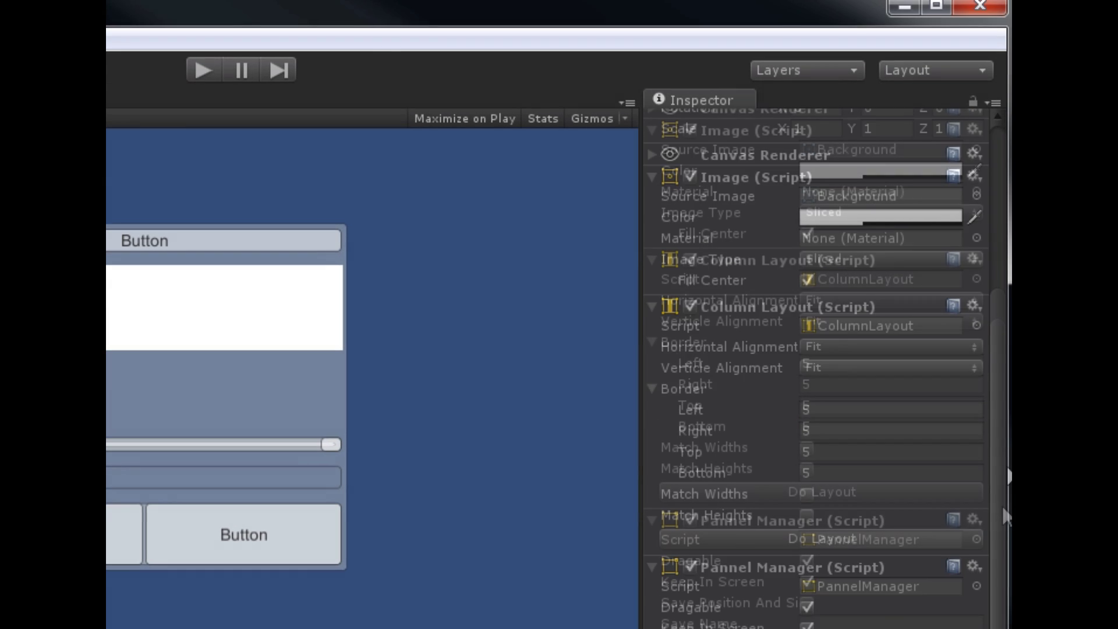
left_click_drag(1005, 193, 1006, 0)
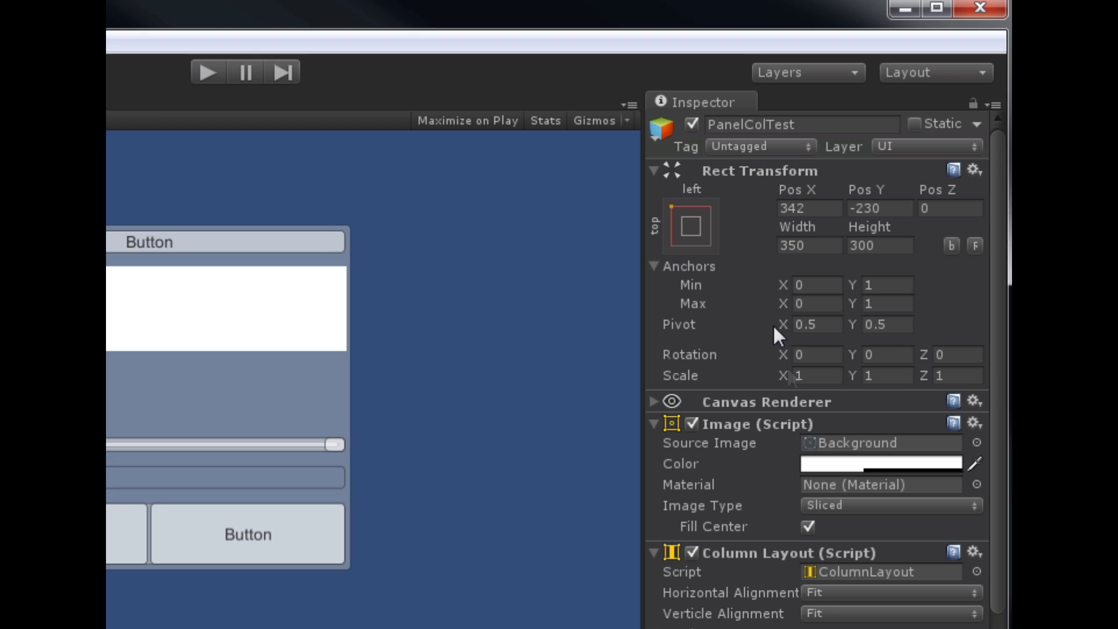
Enter Play mode and drag the panel's bottom-right corner to zoom it larger.
left_click_drag(997, 333, 995, 466)
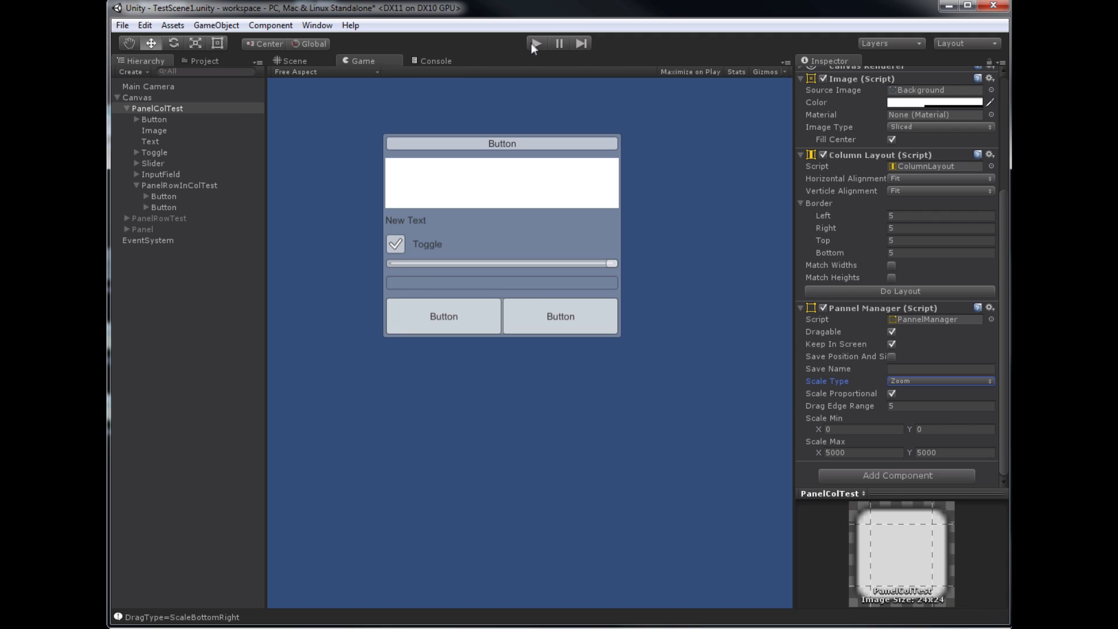
left_click(535, 43)
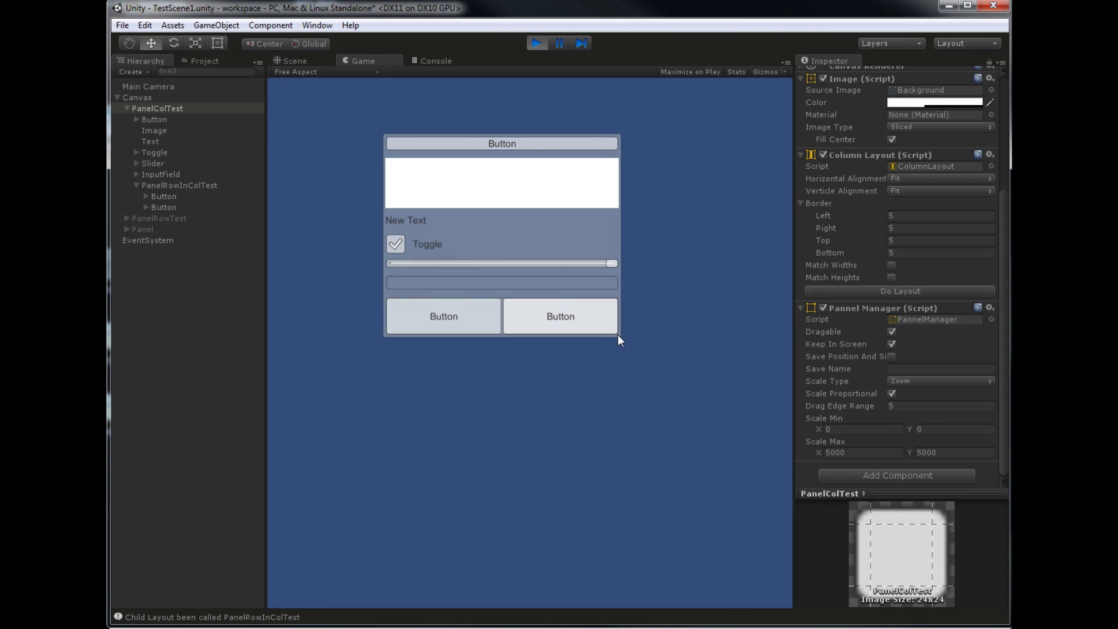
left_click_drag(619, 337, 676, 386)
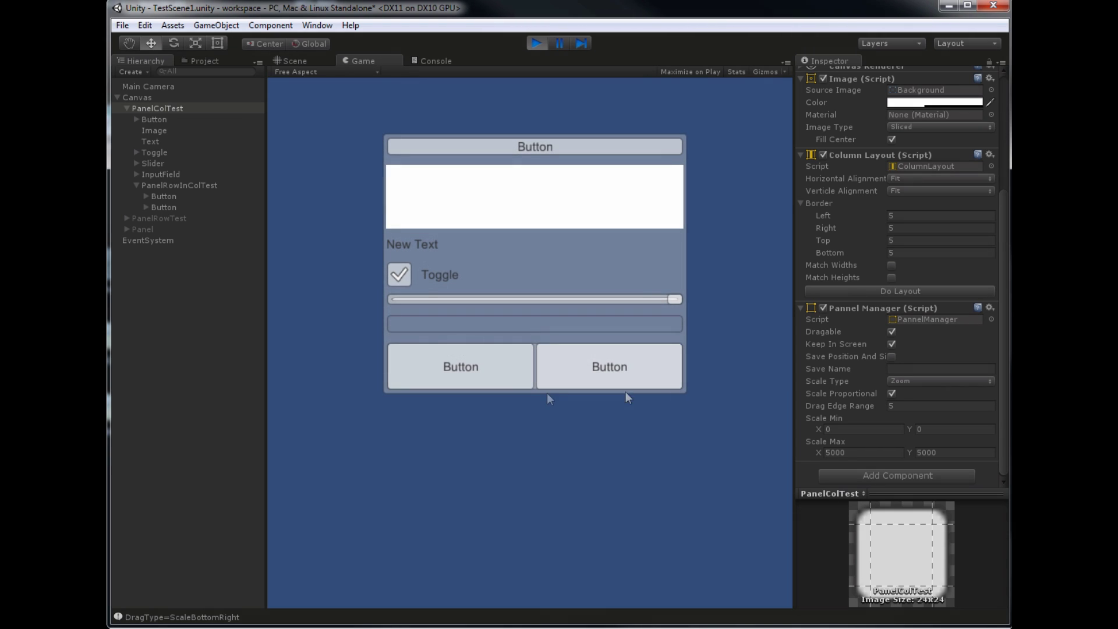
left_click_drag(536, 395, 657, 511)
Untick Scale Proportional, then stretch the panel taller and wider independently.
left_click(537, 43)
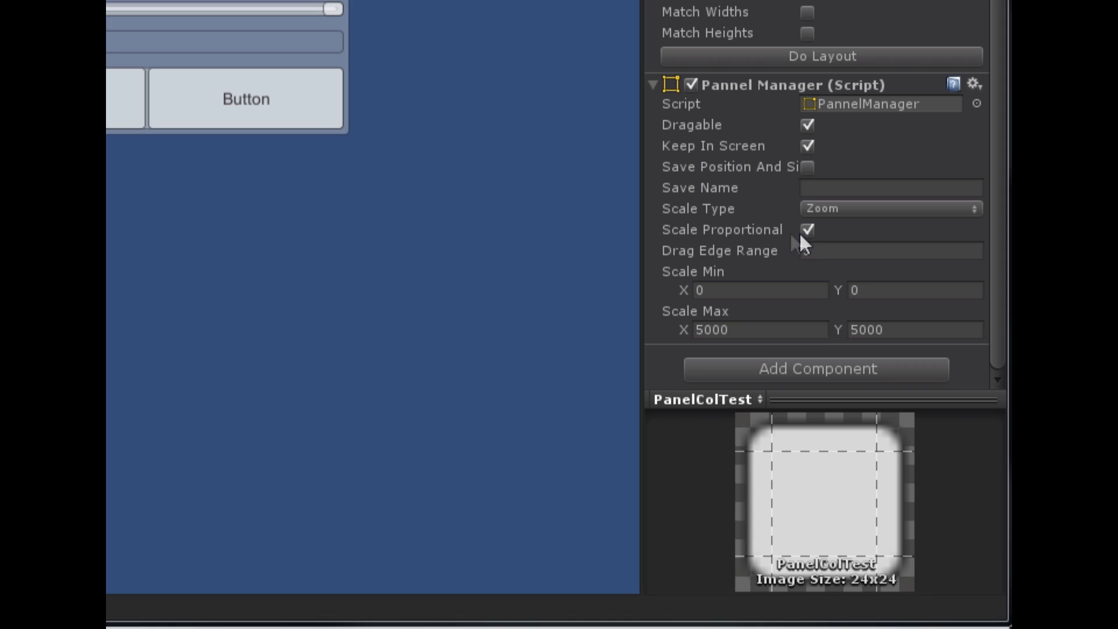
left_click(808, 230)
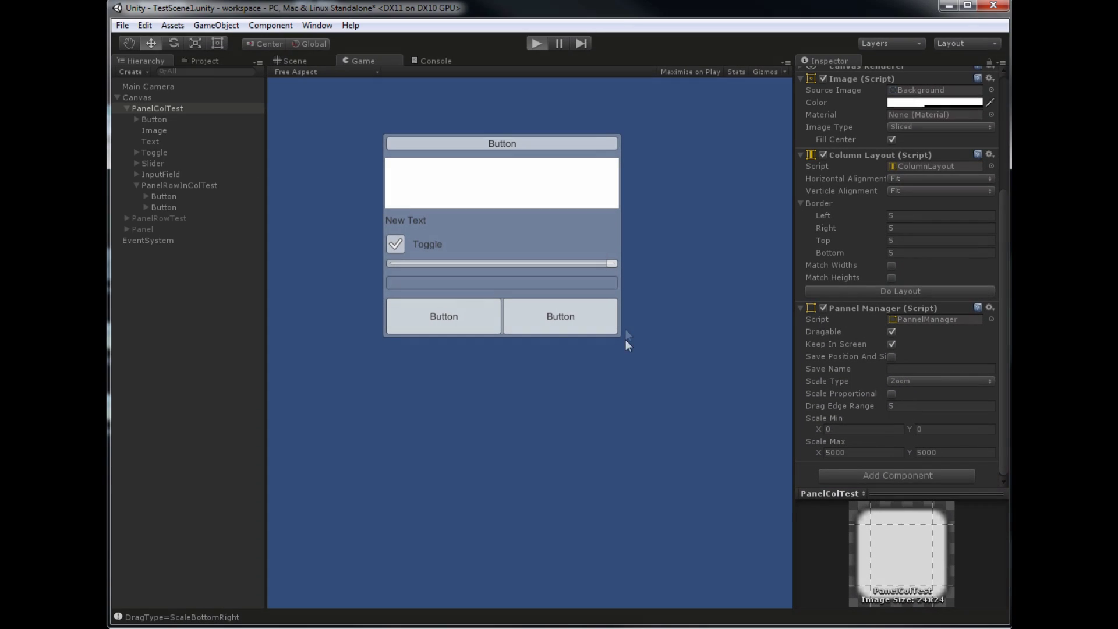
left_click_drag(619, 337, 615, 529)
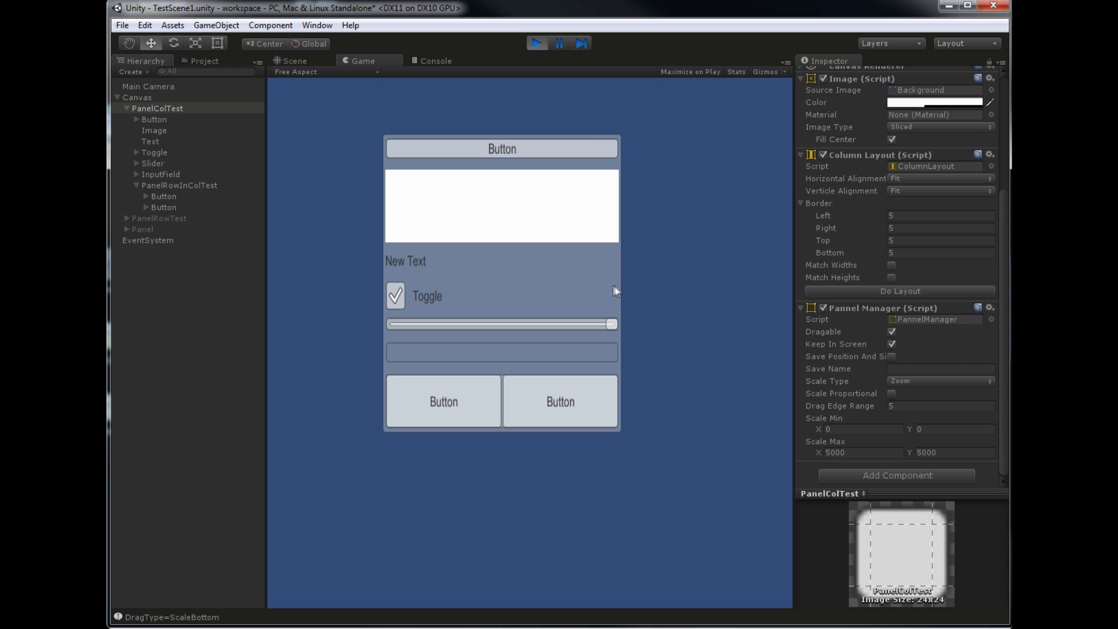
left_click_drag(618, 287, 645, 281)
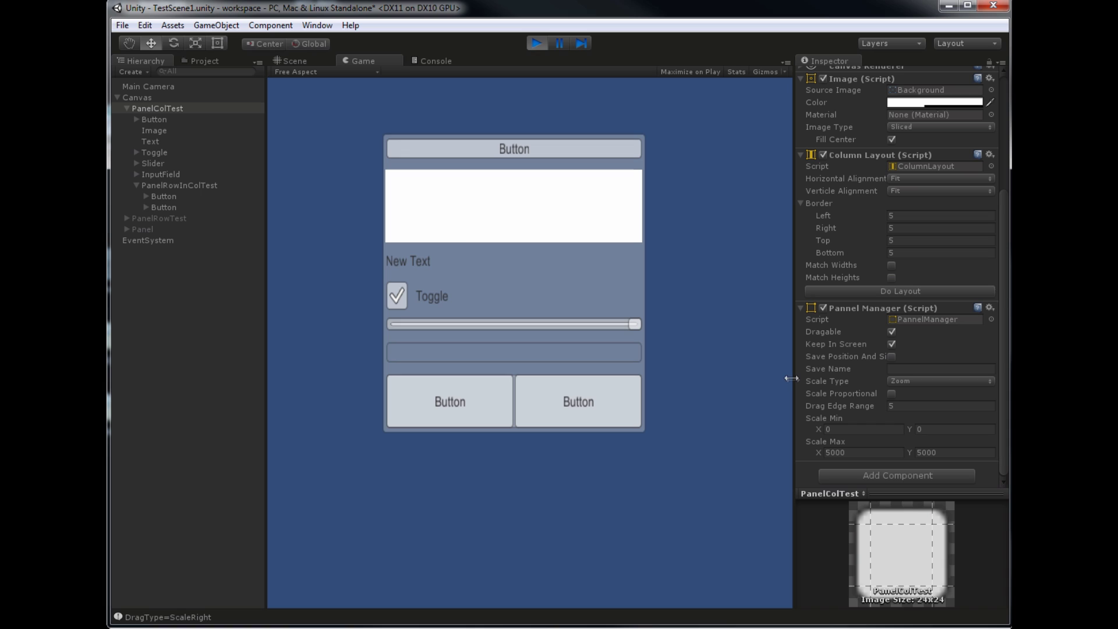
Stop Play, tick Save Position And Size, and set Save Name to ShowPanelSave1.
left_click(536, 43)
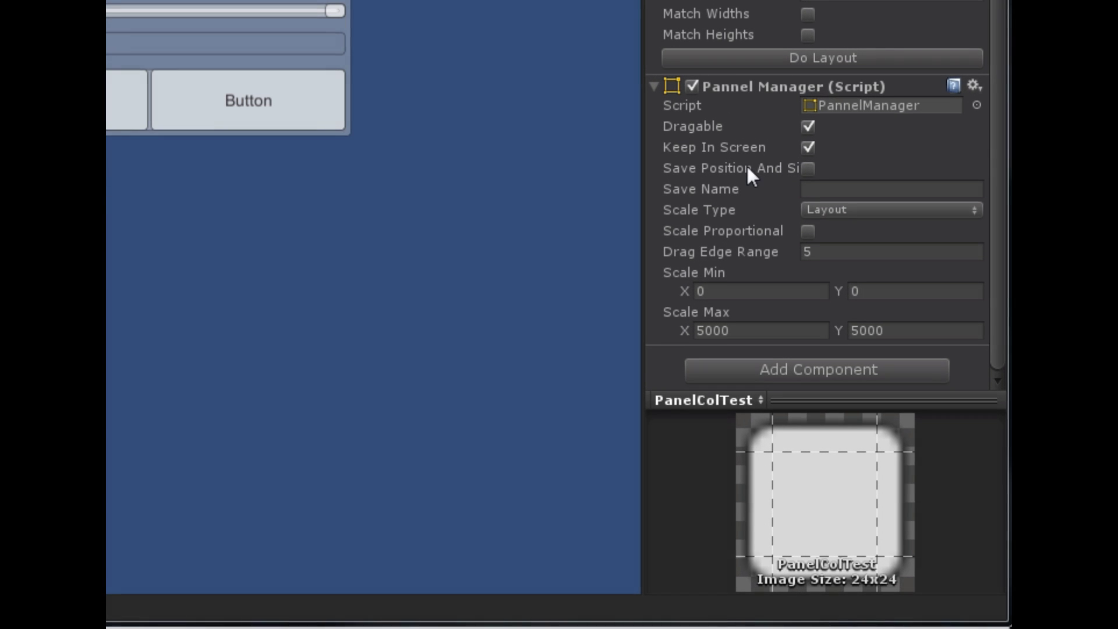
left_click(808, 169)
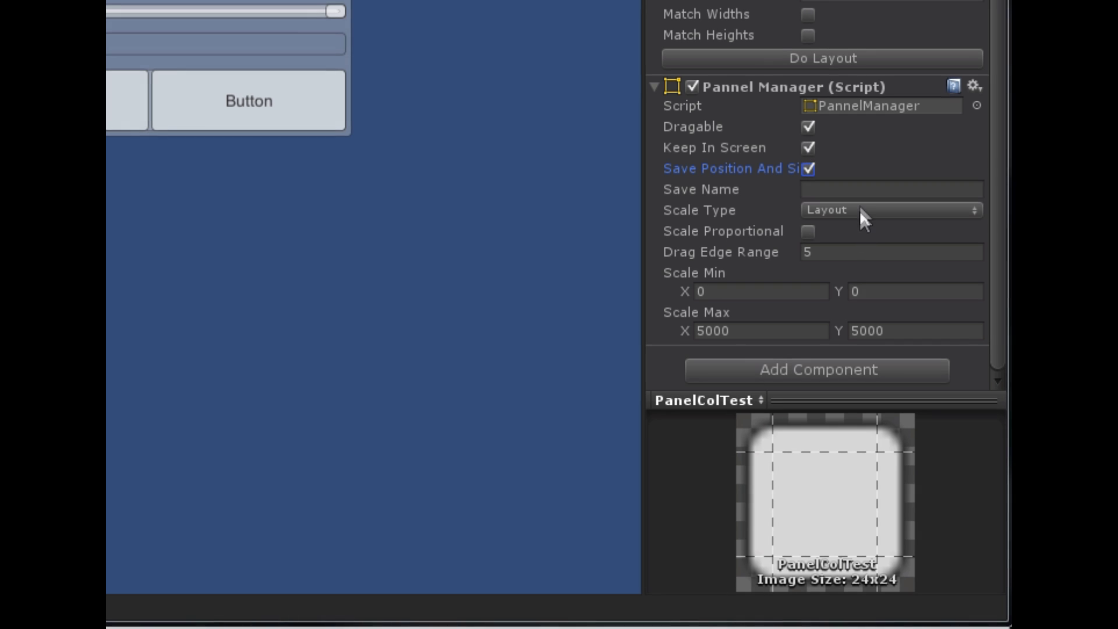
left_click(871, 190)
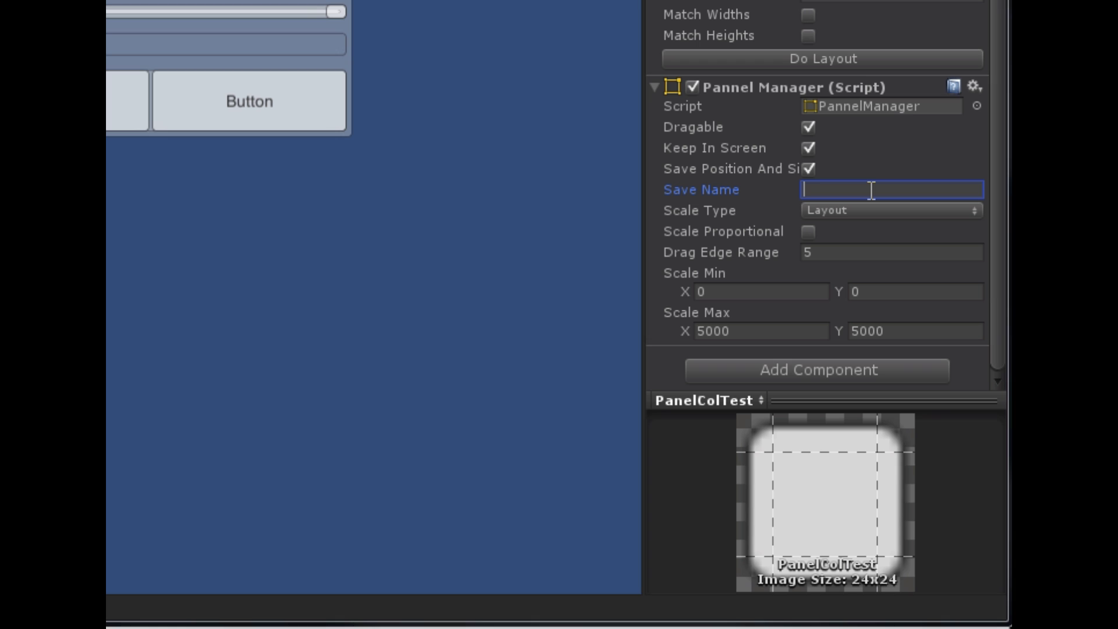
type("T")
key("BackSpace")
type("Show")
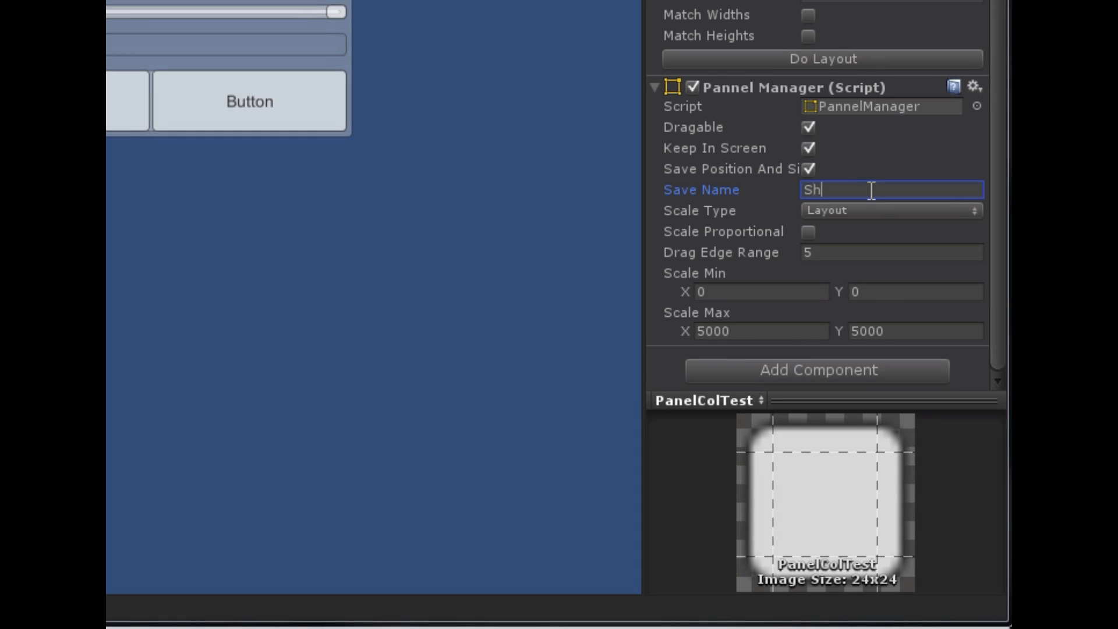
type("PanelSave1")
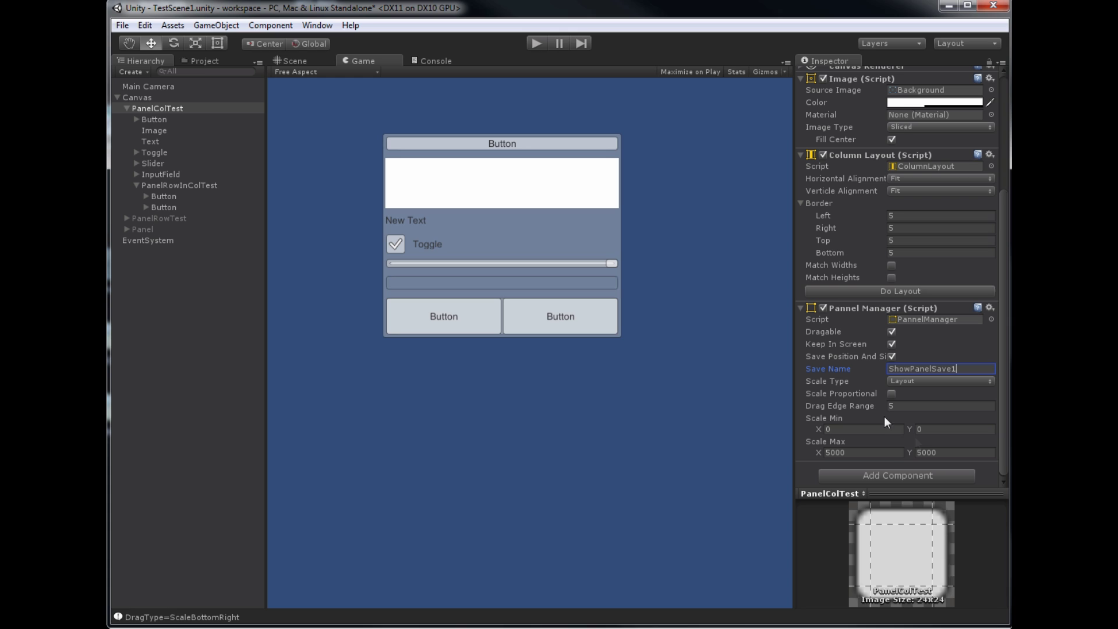
With Zoom scaling, move and shrink the panel to the bottom-right in Play, then replay to verify.
left_click(896, 379)
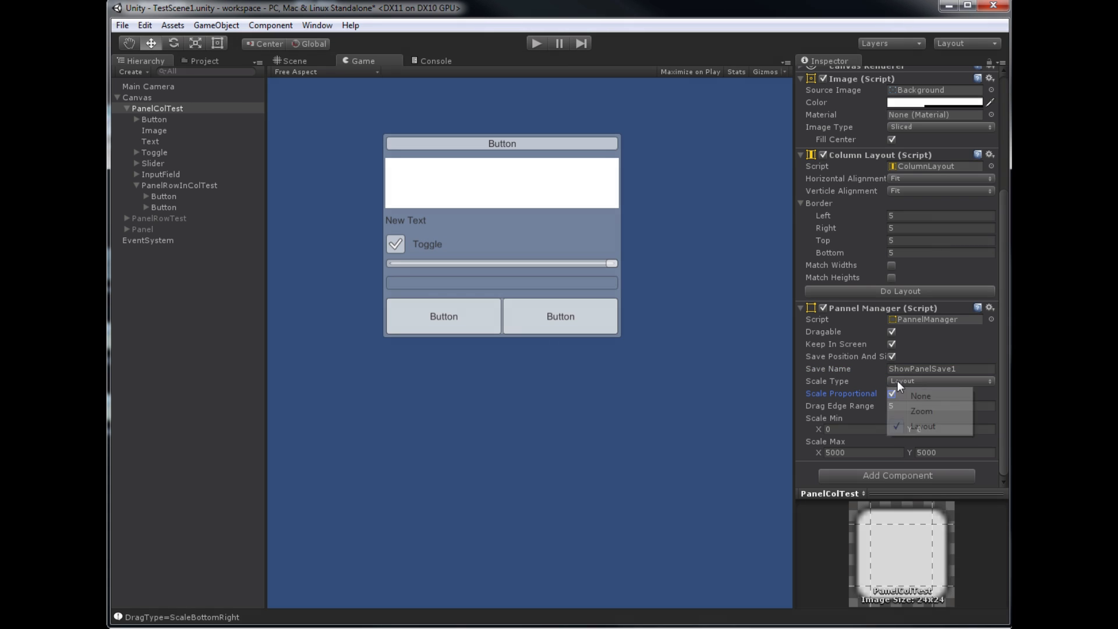
left_click(922, 413)
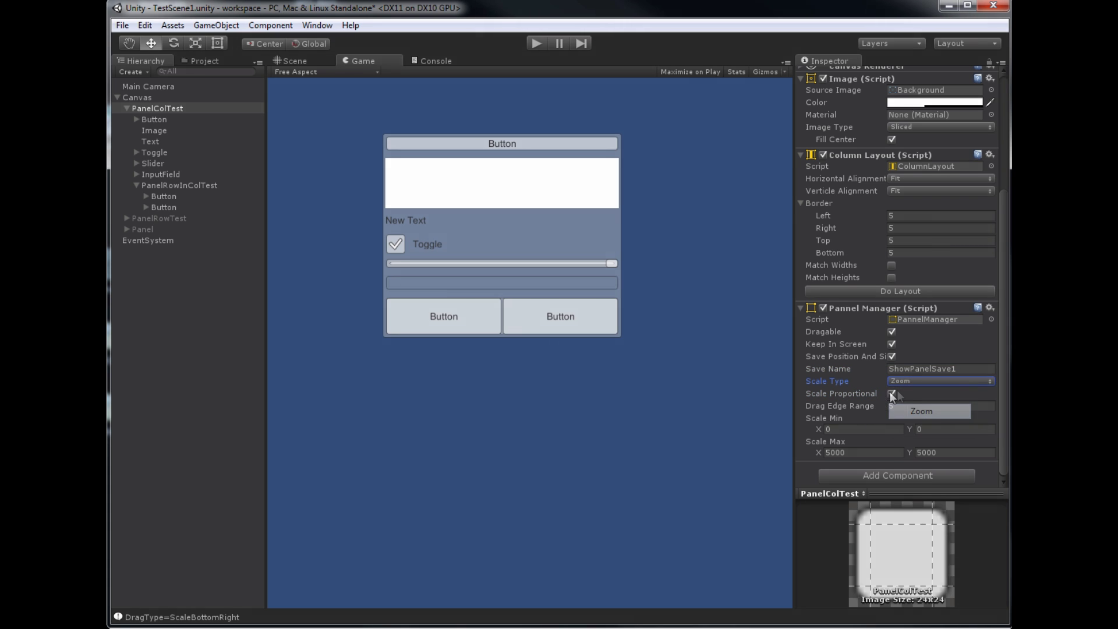
left_click(536, 44)
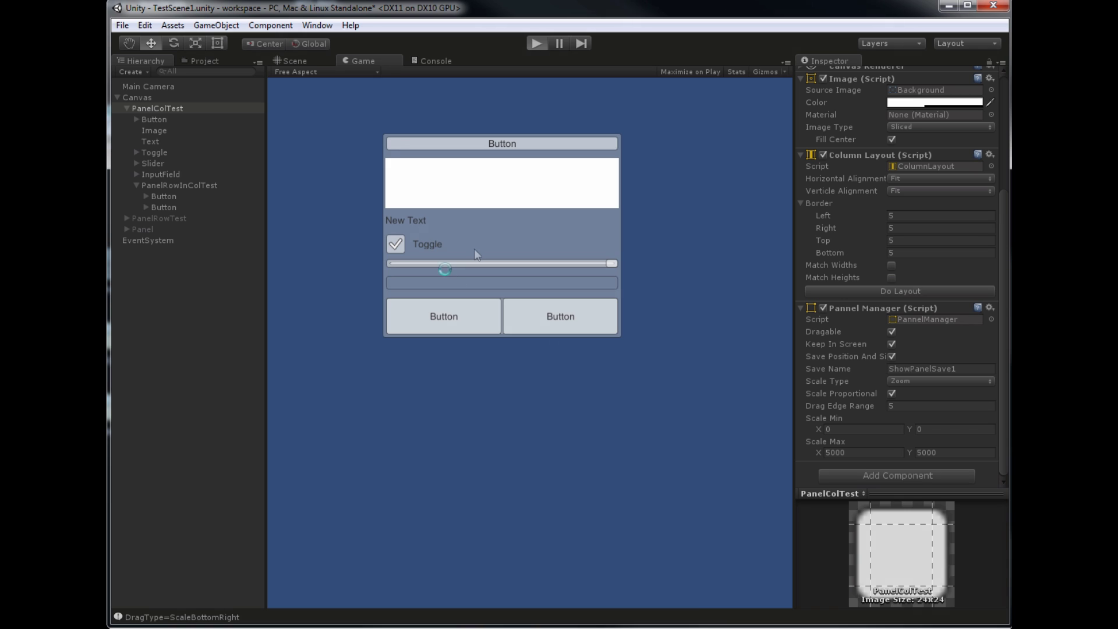
left_click_drag(478, 215, 631, 453)
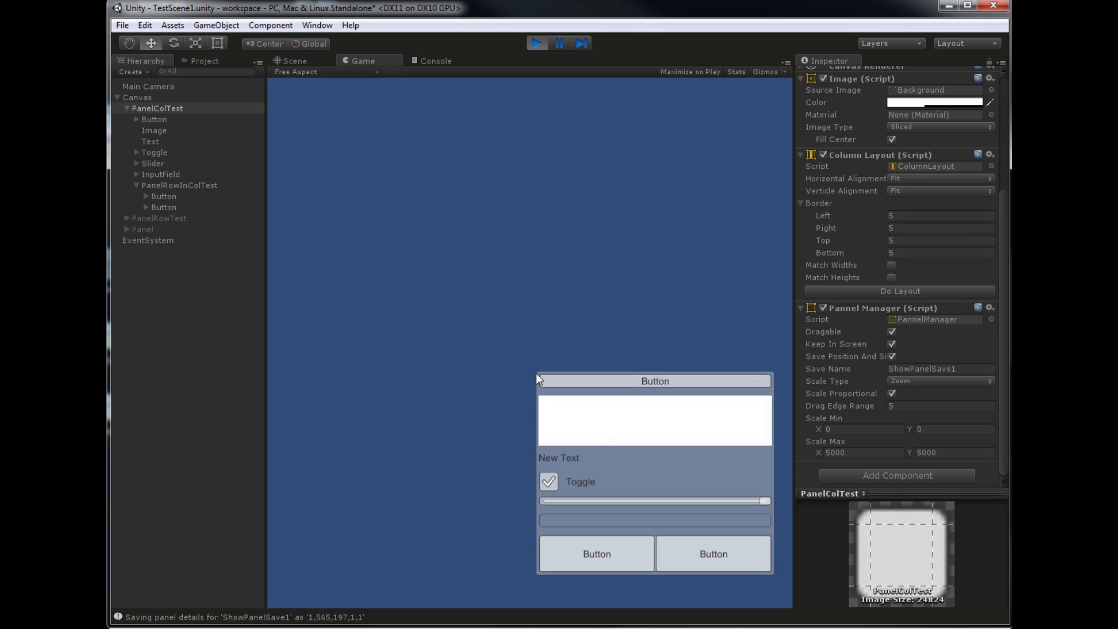
left_click_drag(536, 372, 672, 483)
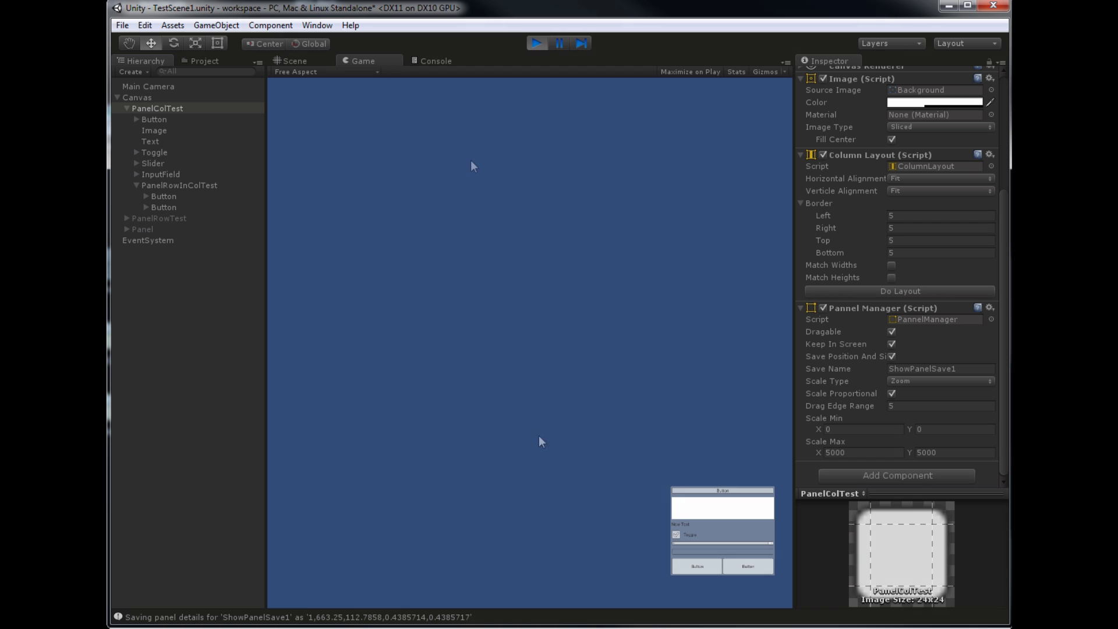
left_click(536, 43)
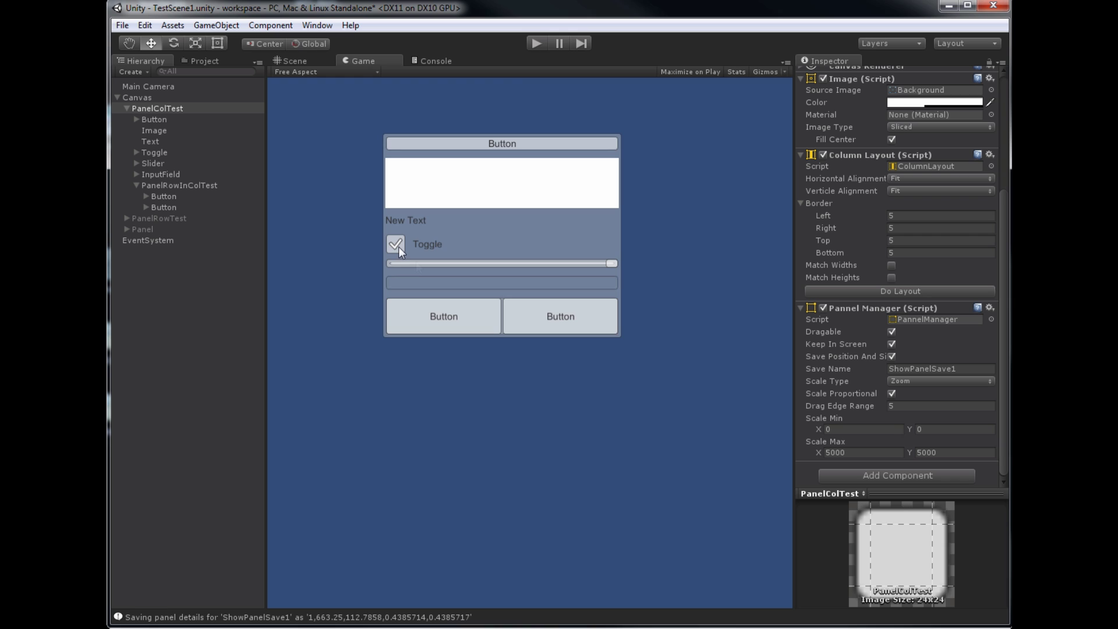
left_click(537, 44)
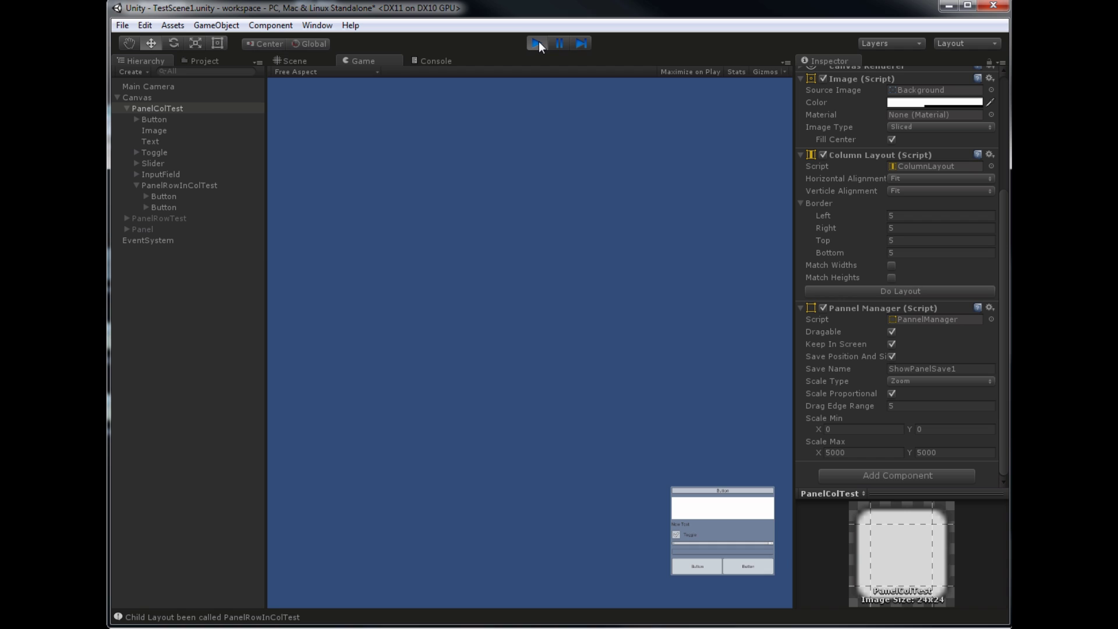
Stop Play, set Scale Type to Layout, and untick Scale Proportional.
left_click(537, 45)
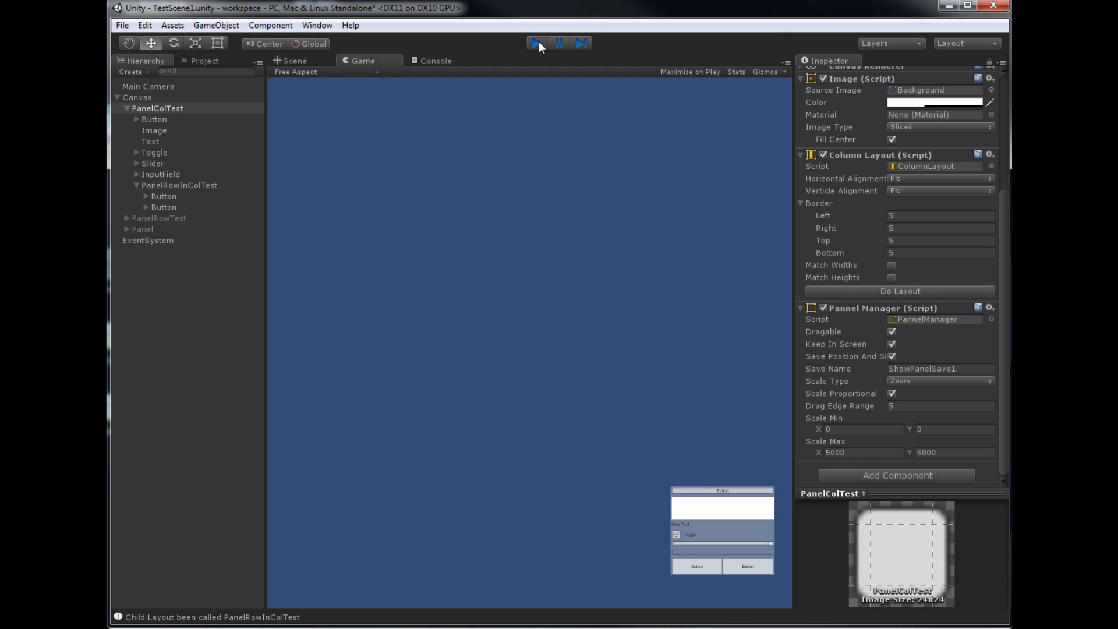
left_click(926, 383)
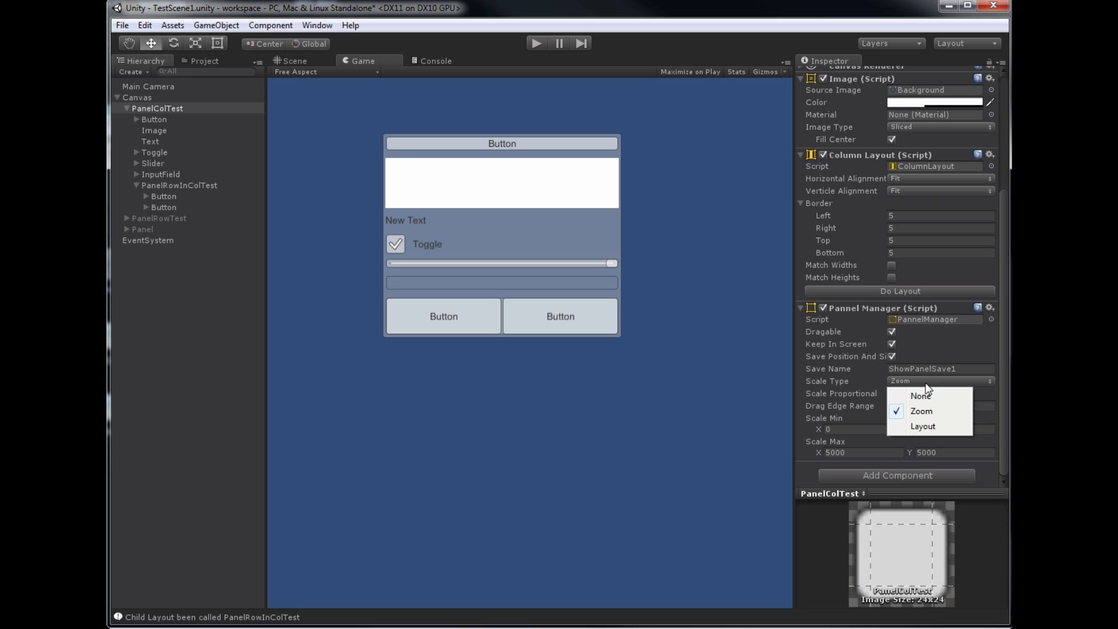
left_click(920, 426)
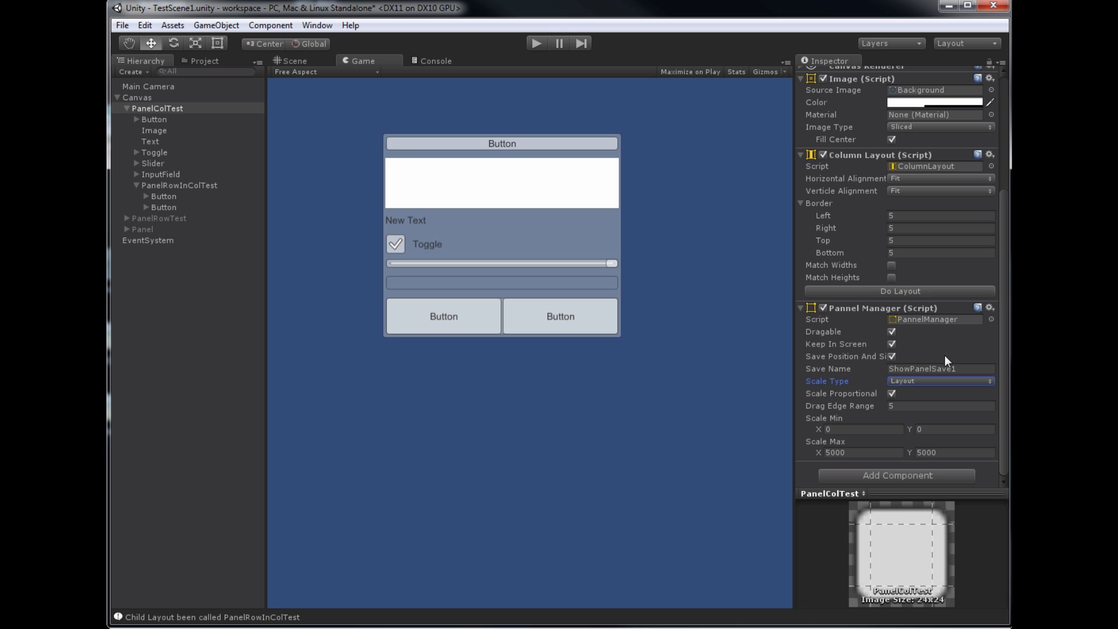
left_click(891, 393)
In Play, move the panel to the top-left and narrow it from its bottom-right corner.
left_click(537, 44)
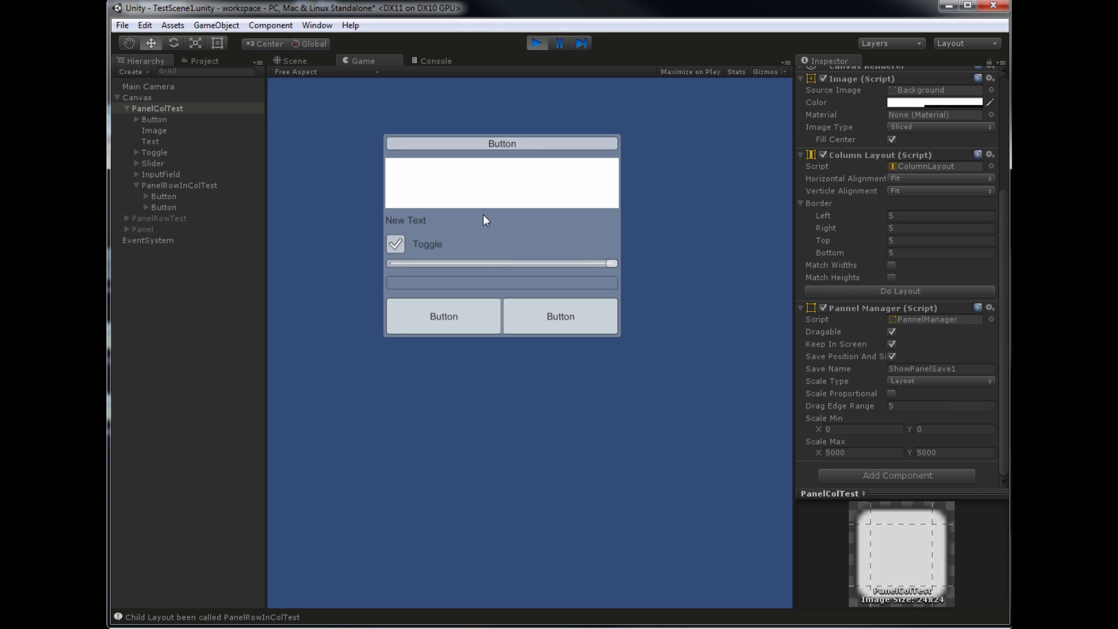
left_click_drag(483, 220, 411, 178)
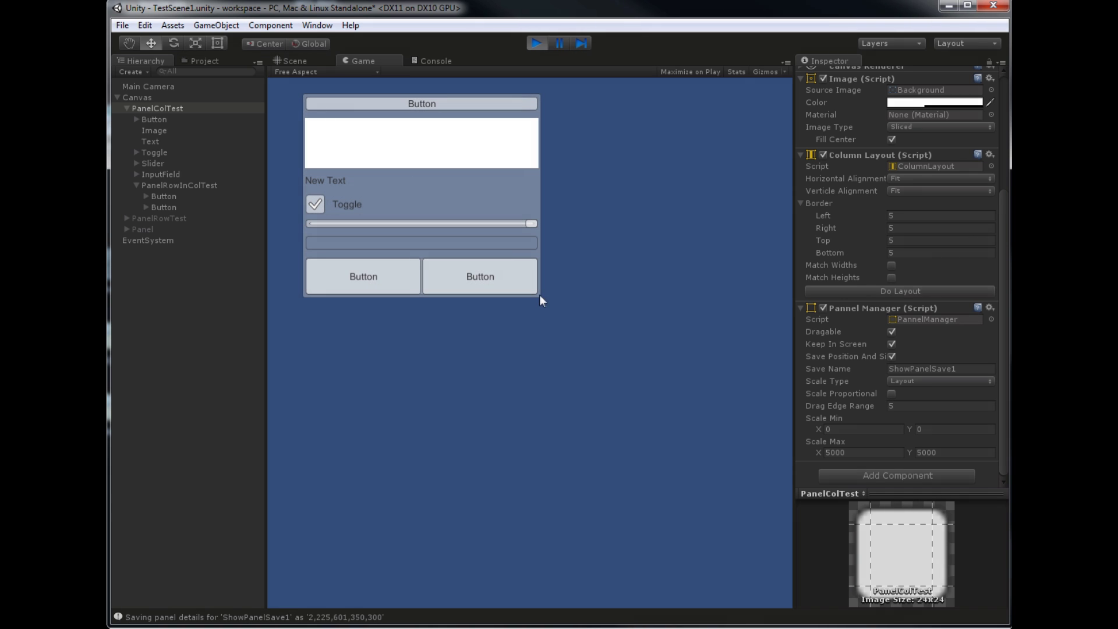
left_click_drag(539, 294, 466, 219)
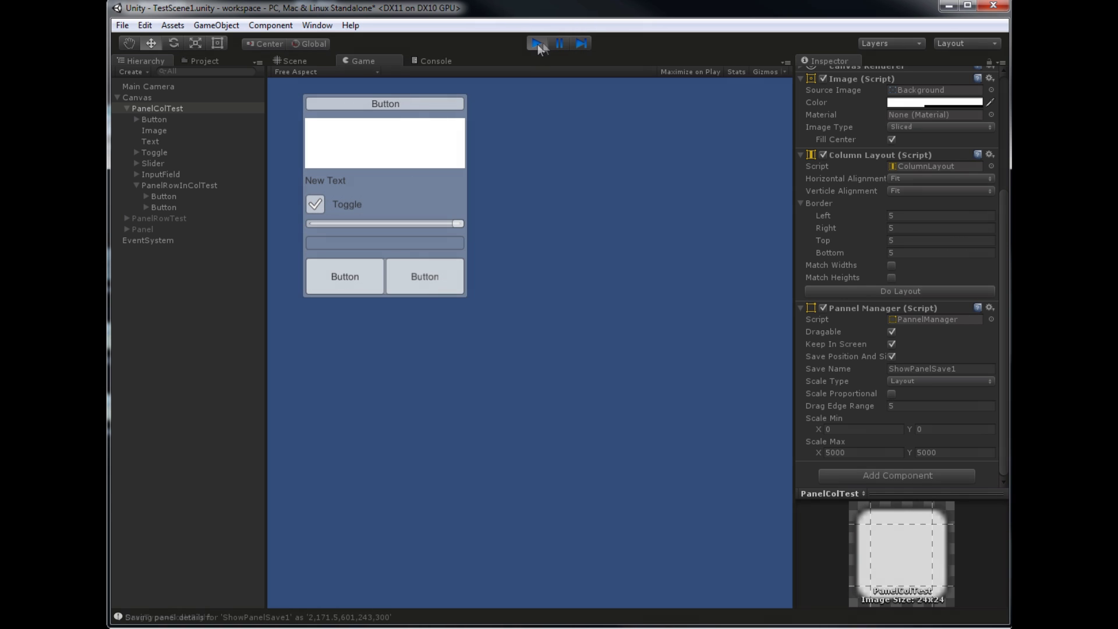
Replay the scene to confirm the panel restores its saved narrower top-left layout, then stop.
left_click(536, 43)
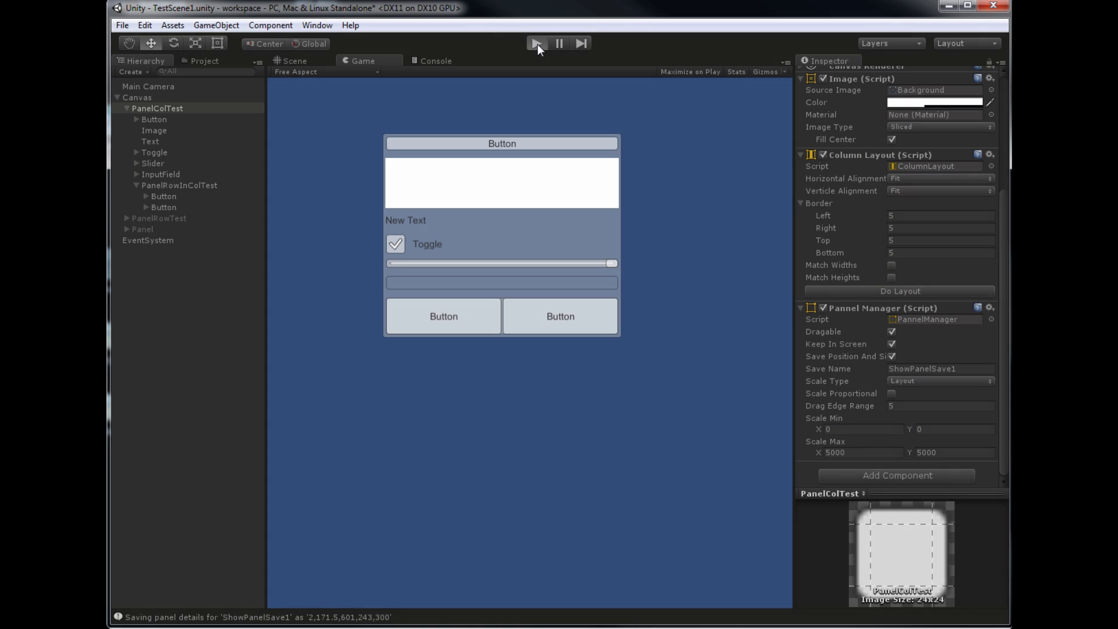
left_click(536, 44)
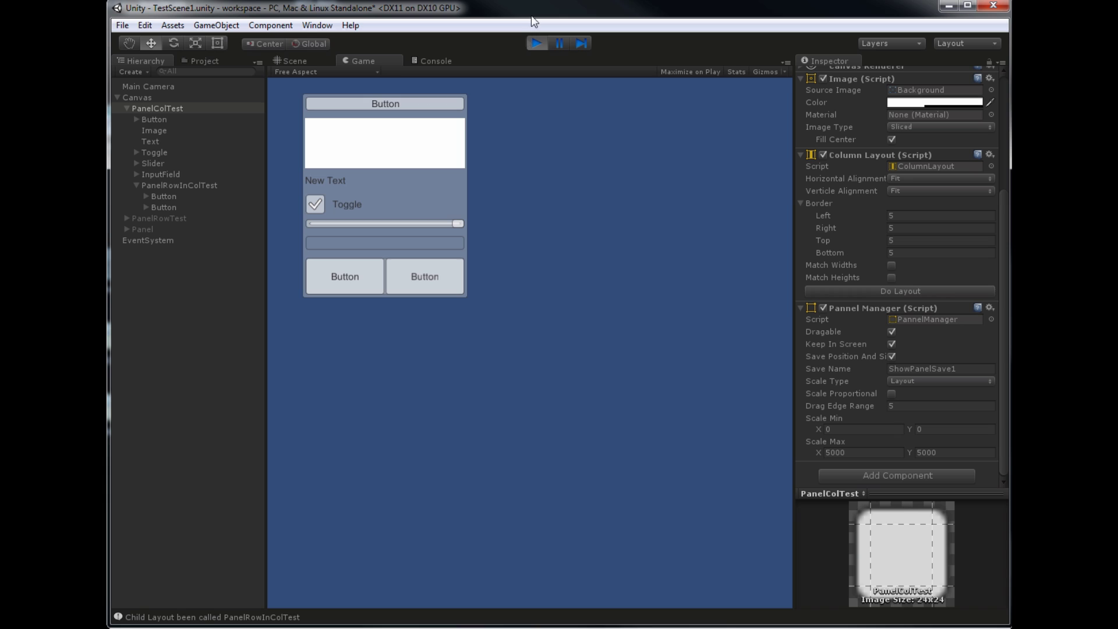
left_click(534, 43)
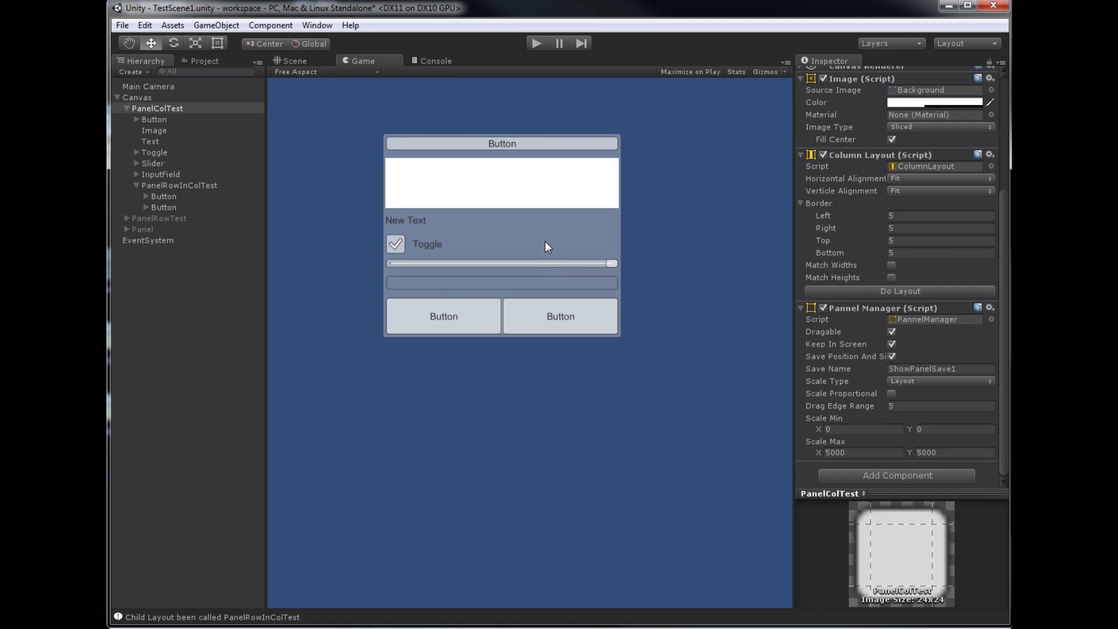